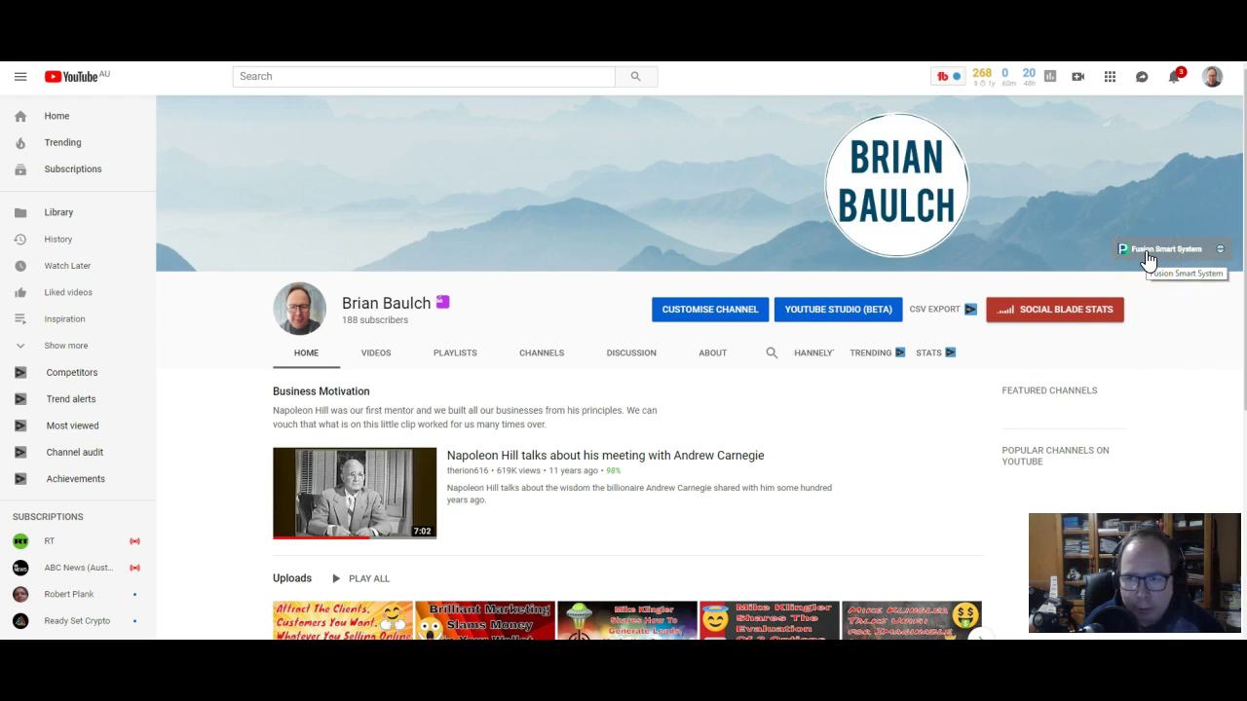
Open the account menu from the profile avatar on the channel home page.
left_click(1215, 250)
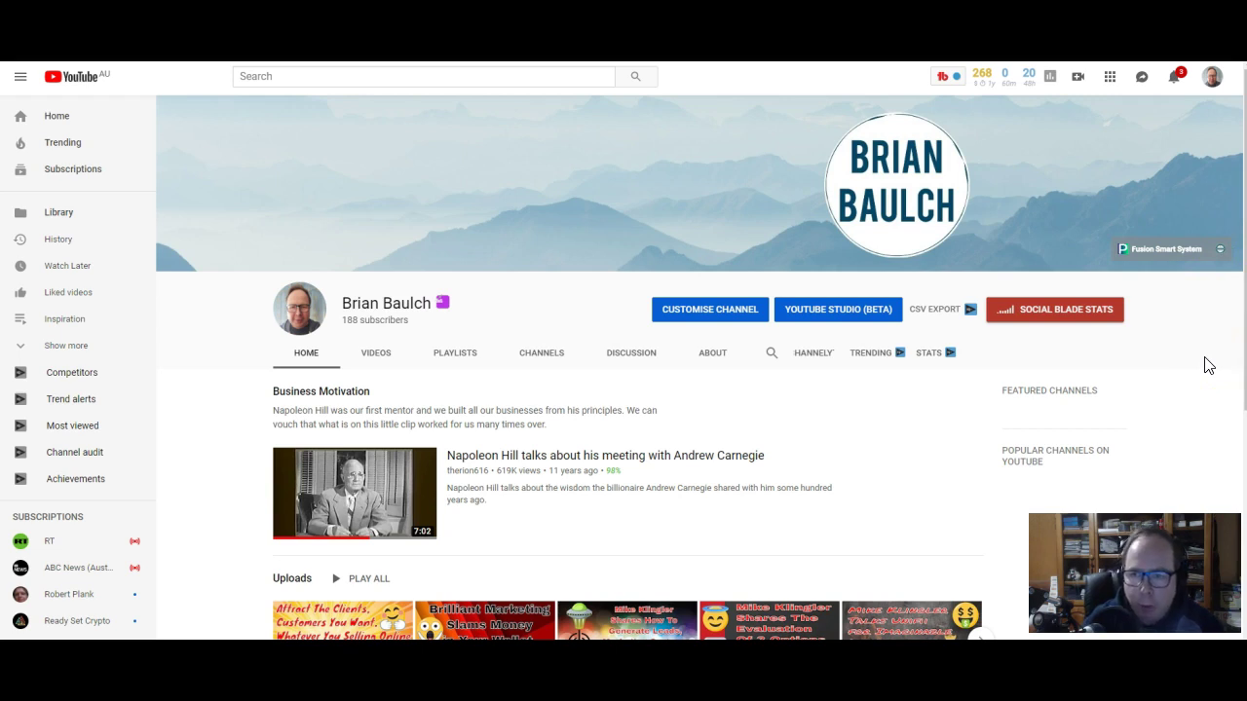
left_click(1153, 284)
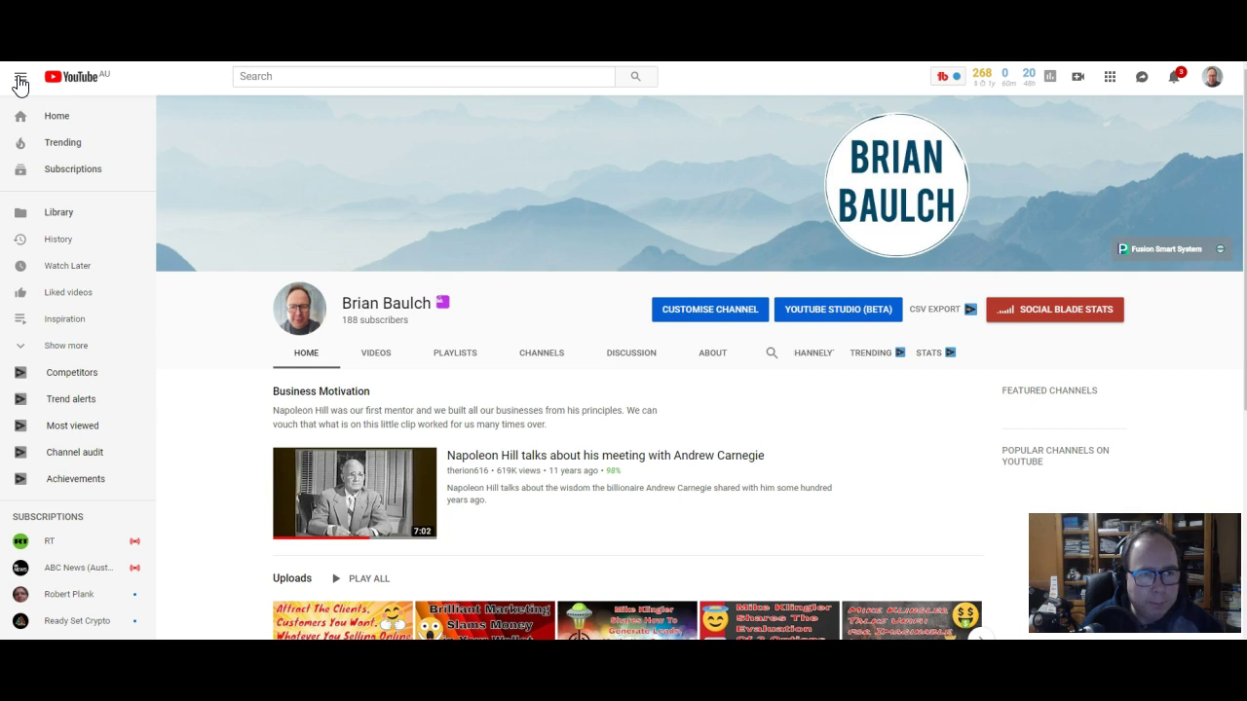
left_click(1211, 78)
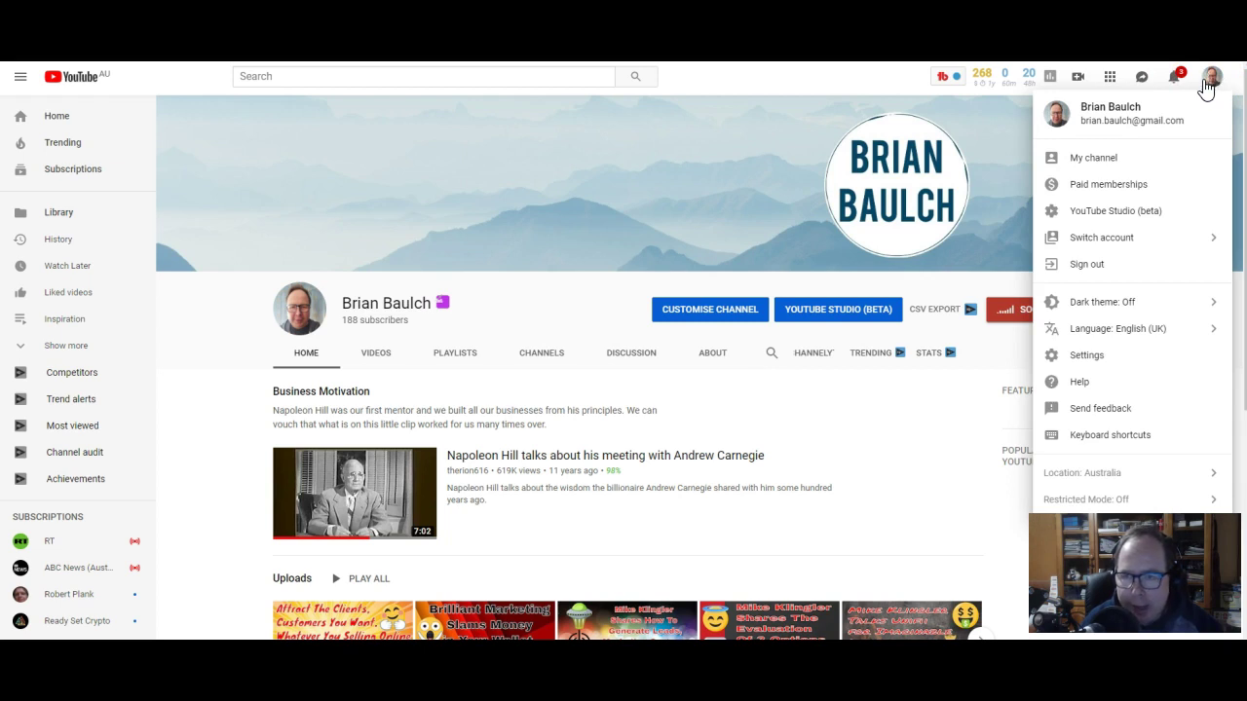
left_click(1143, 166)
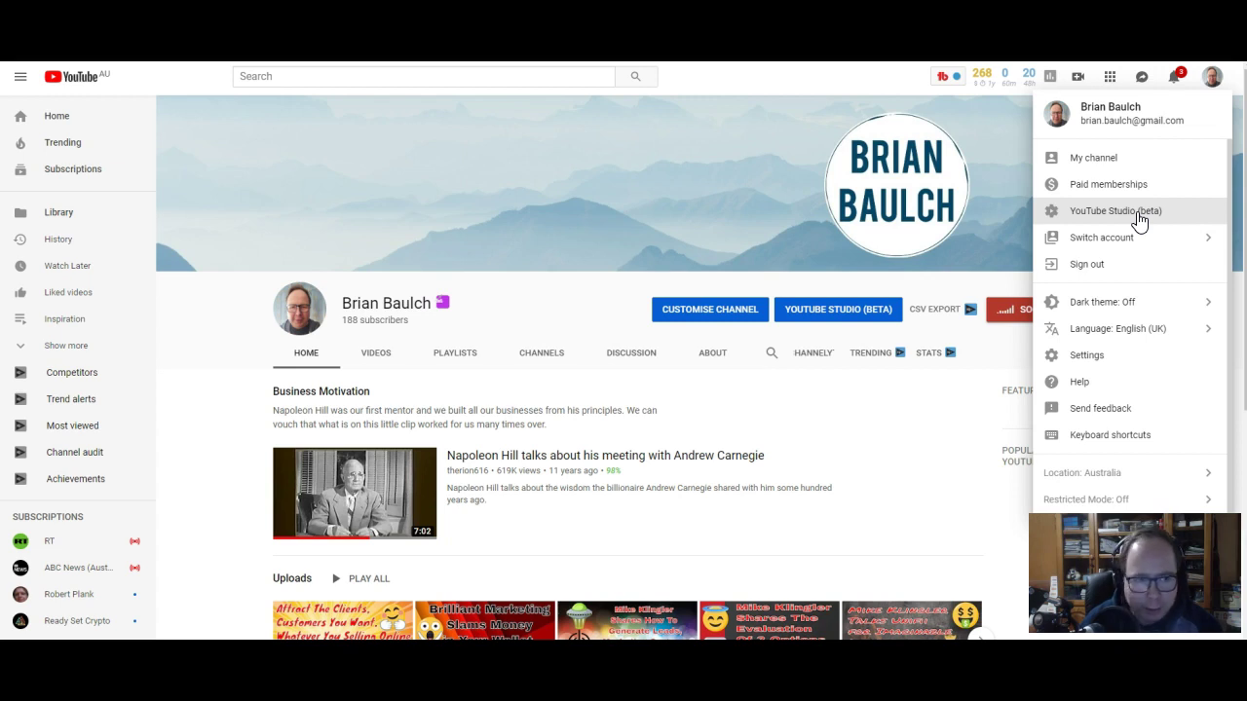
Go to YouTube Studio (beta) and open the channel Settings, showing Other settings.
left_click(1140, 222)
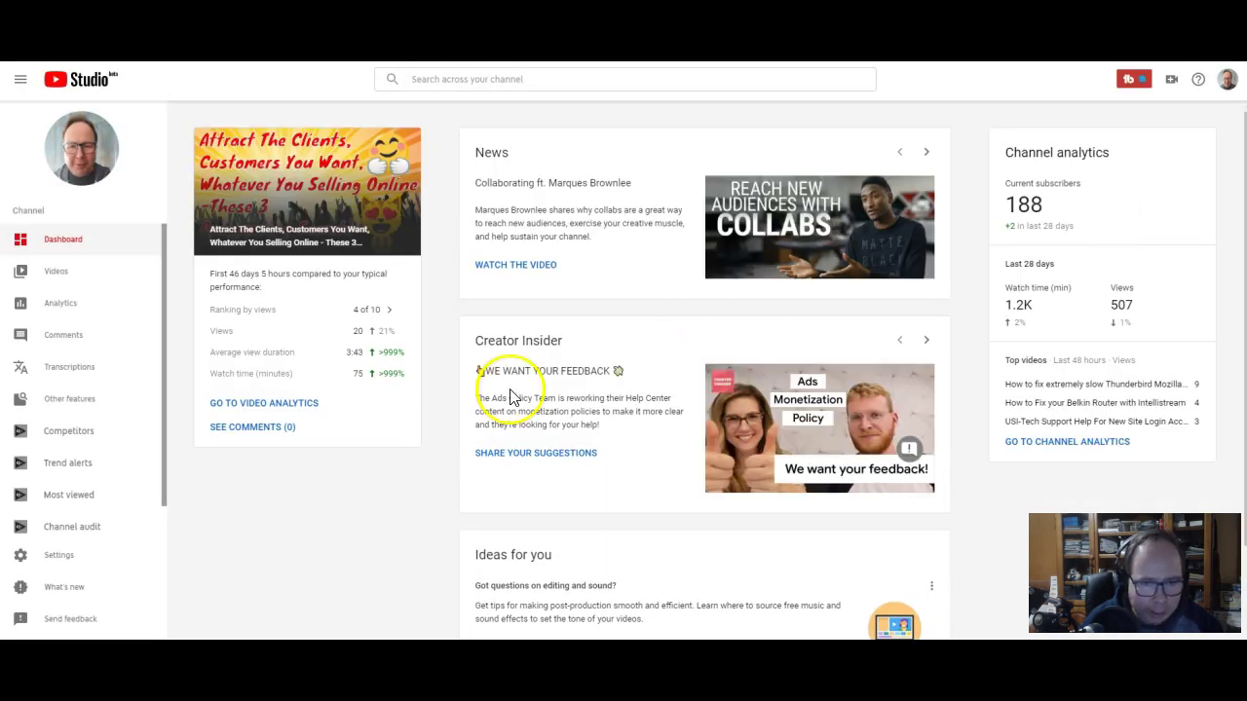
left_click(159, 412)
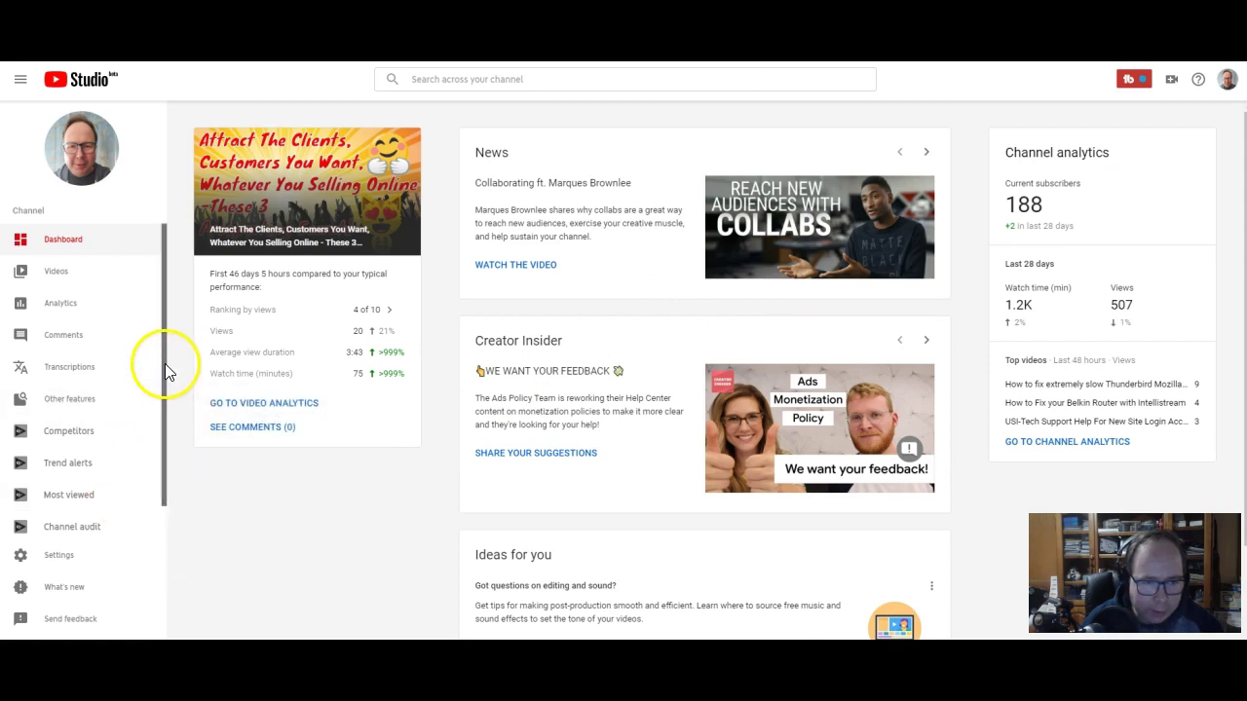
left_click_drag(165, 363, 159, 402)
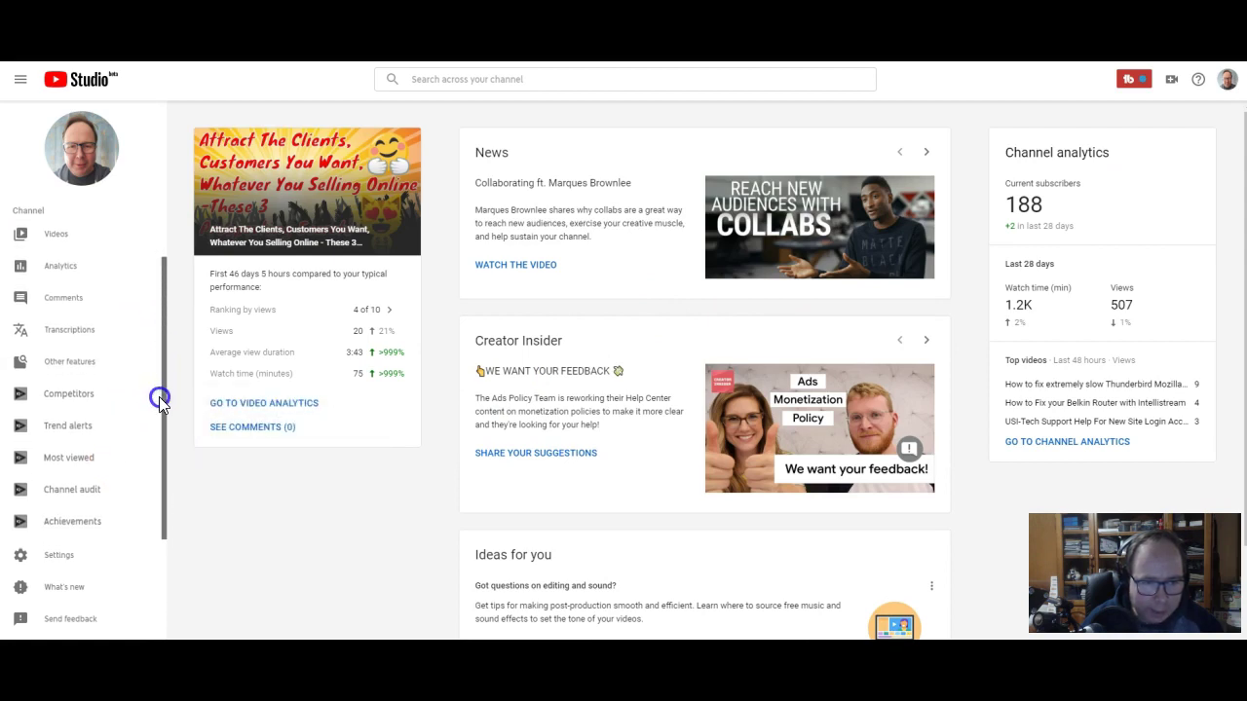
left_click(54, 560)
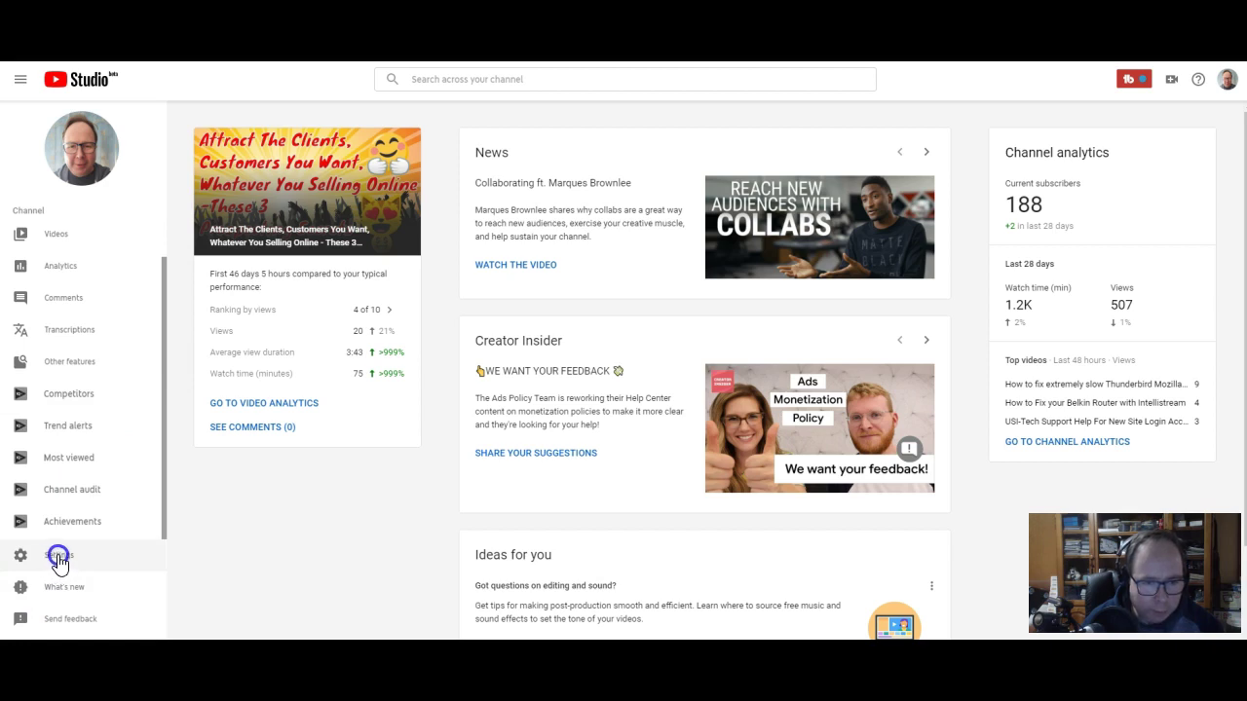
left_click(59, 560)
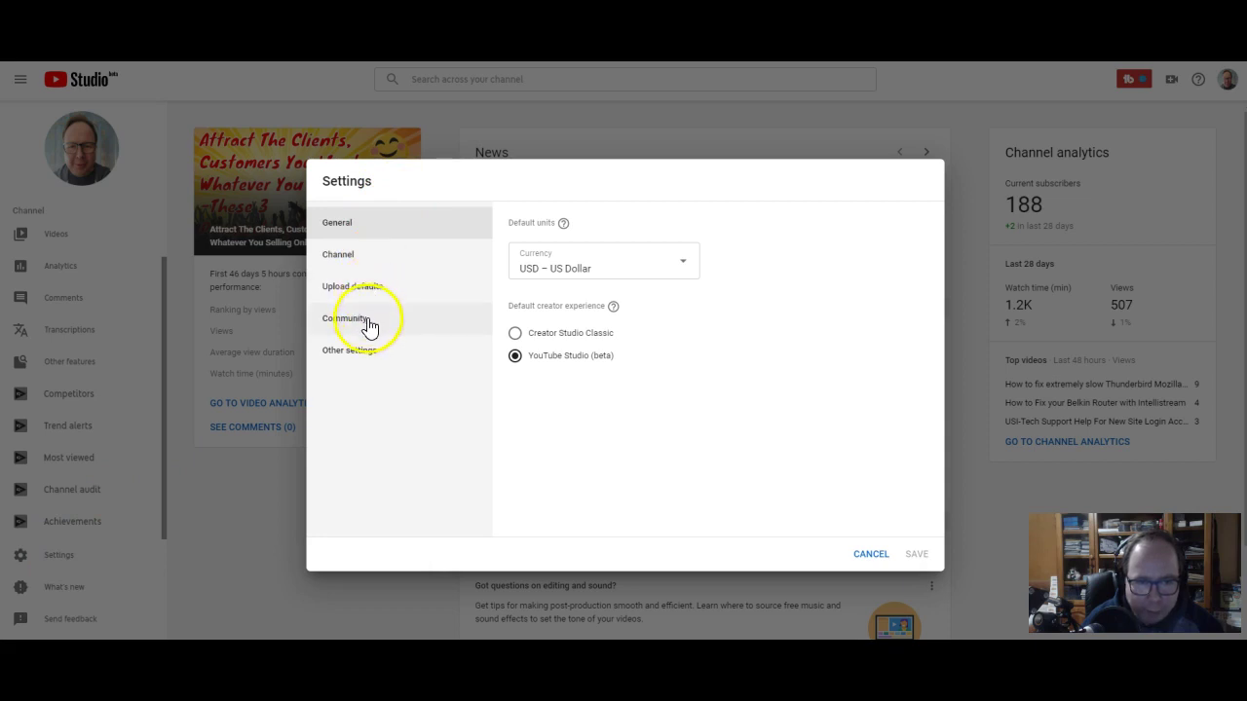
mouse_move(394, 350)
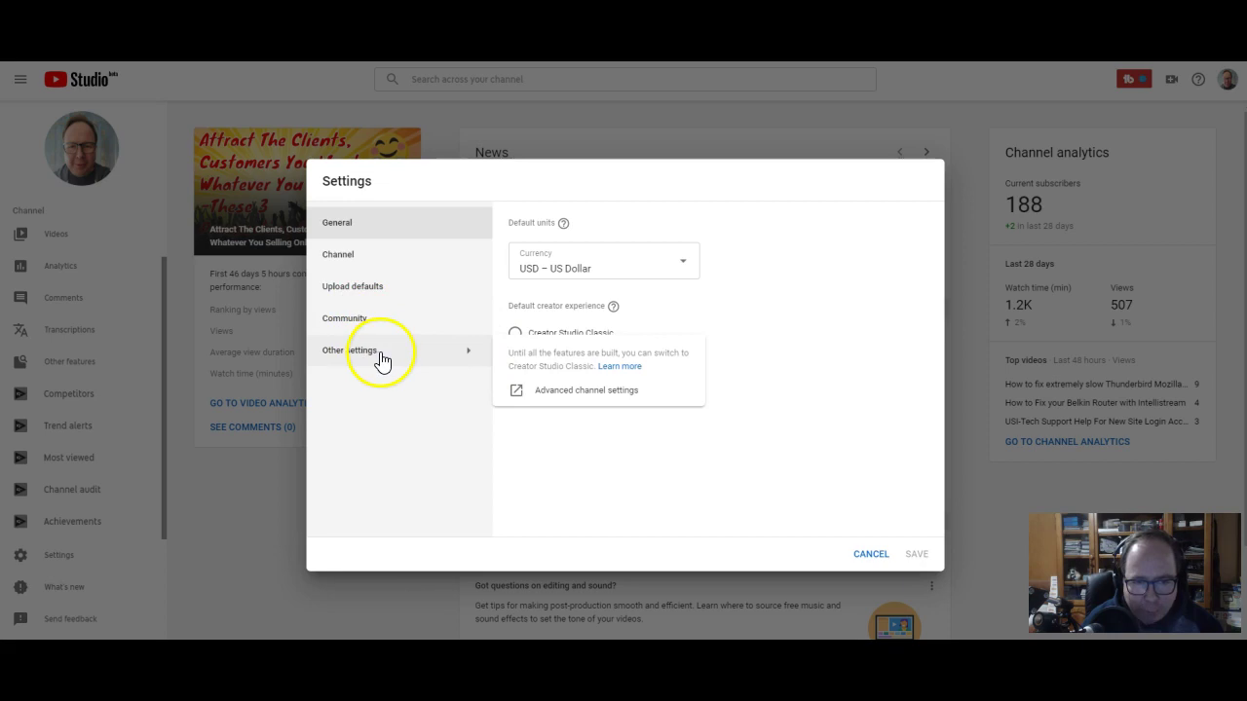
left_click(542, 390)
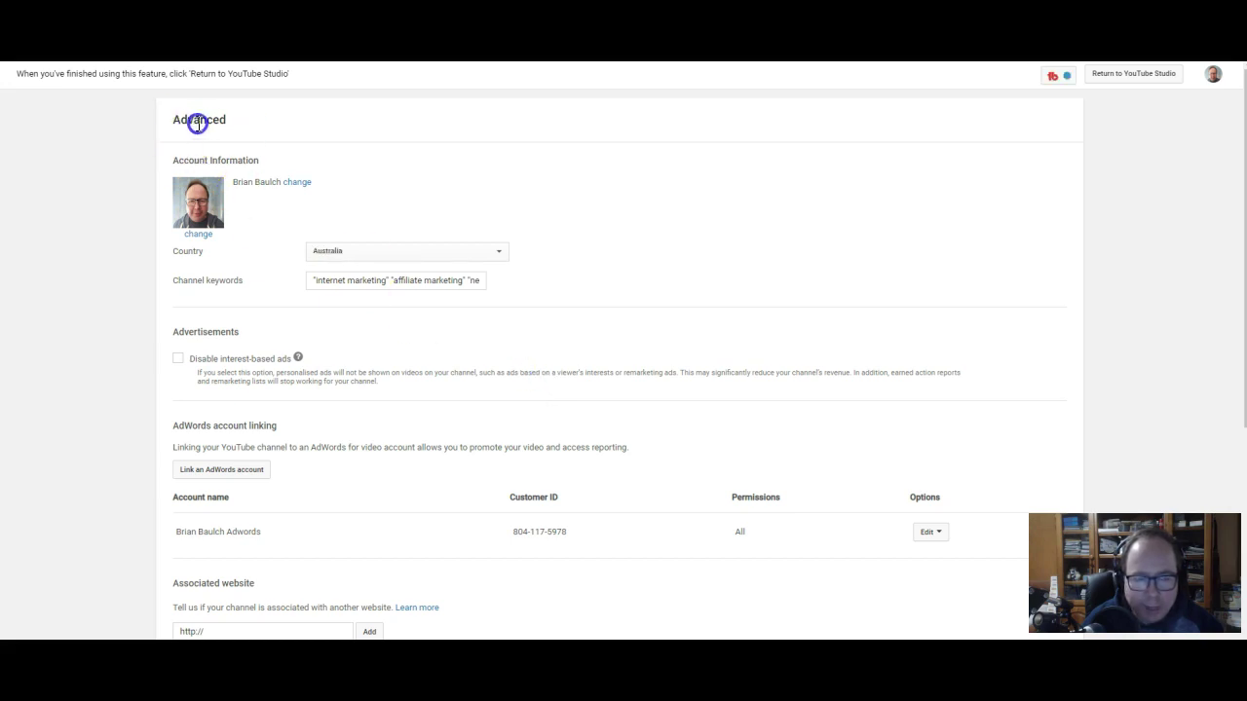
left_click(187, 227)
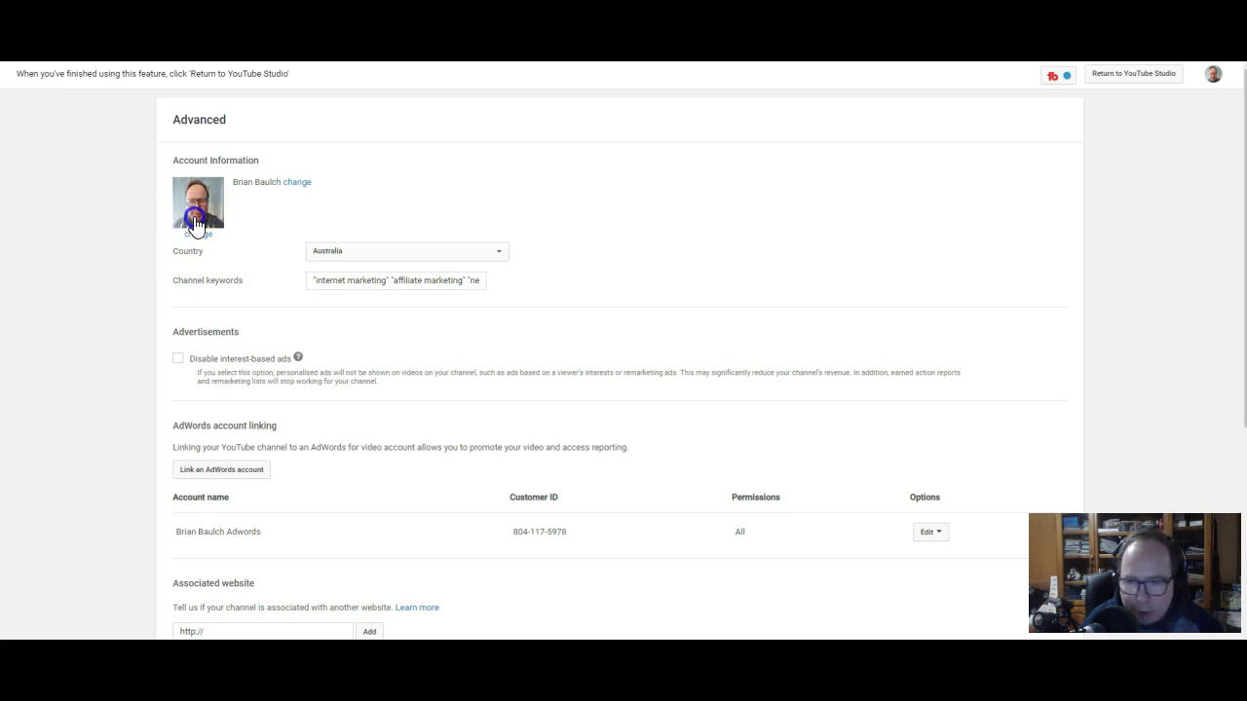
left_click(436, 318)
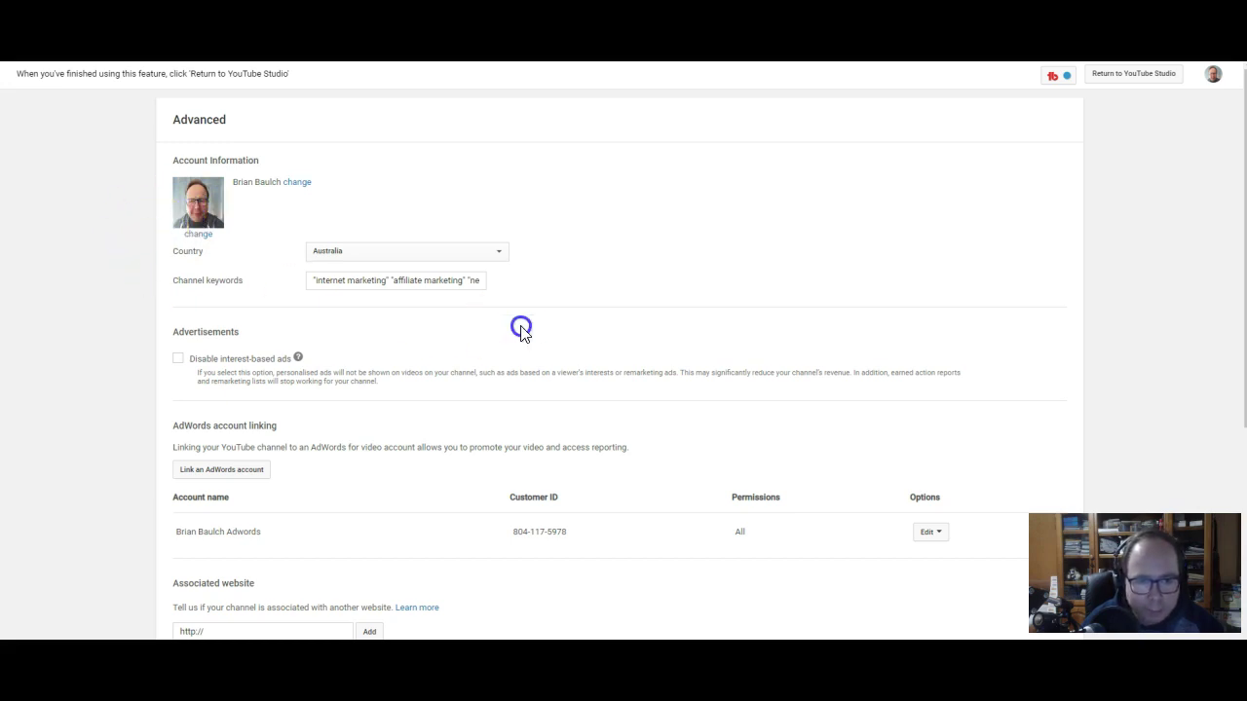
scroll(521, 331, "down", 2)
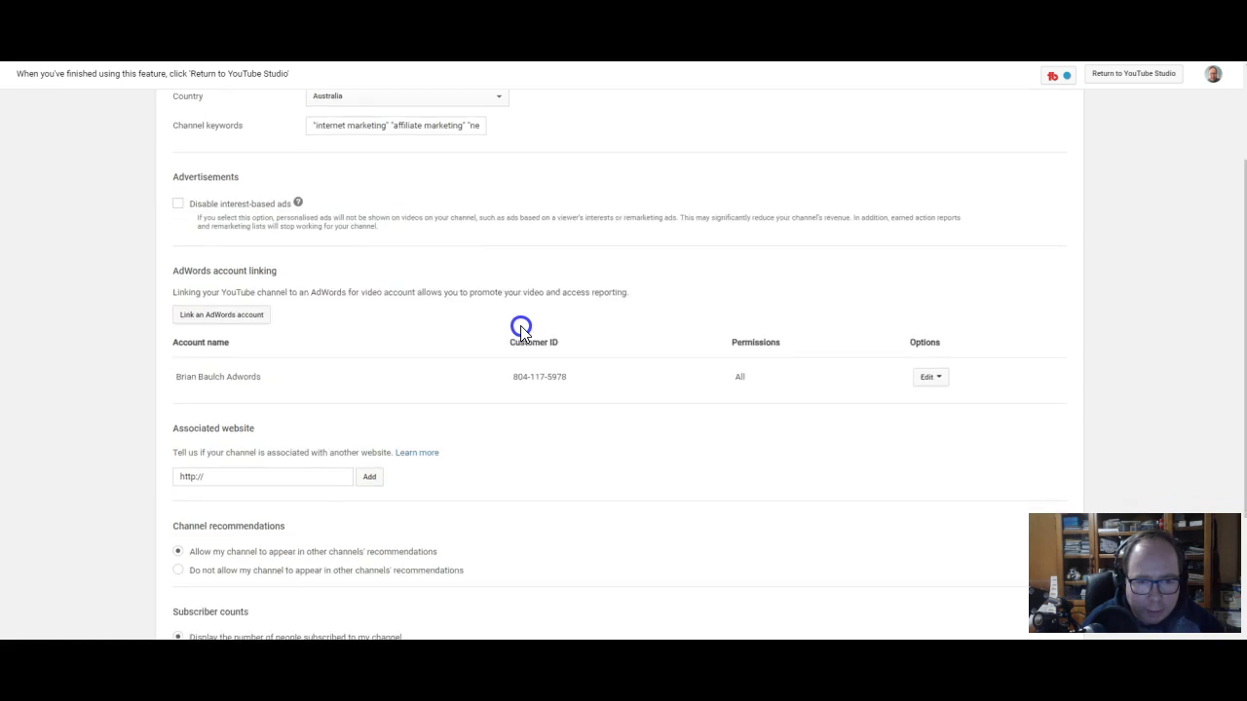
left_click(362, 356)
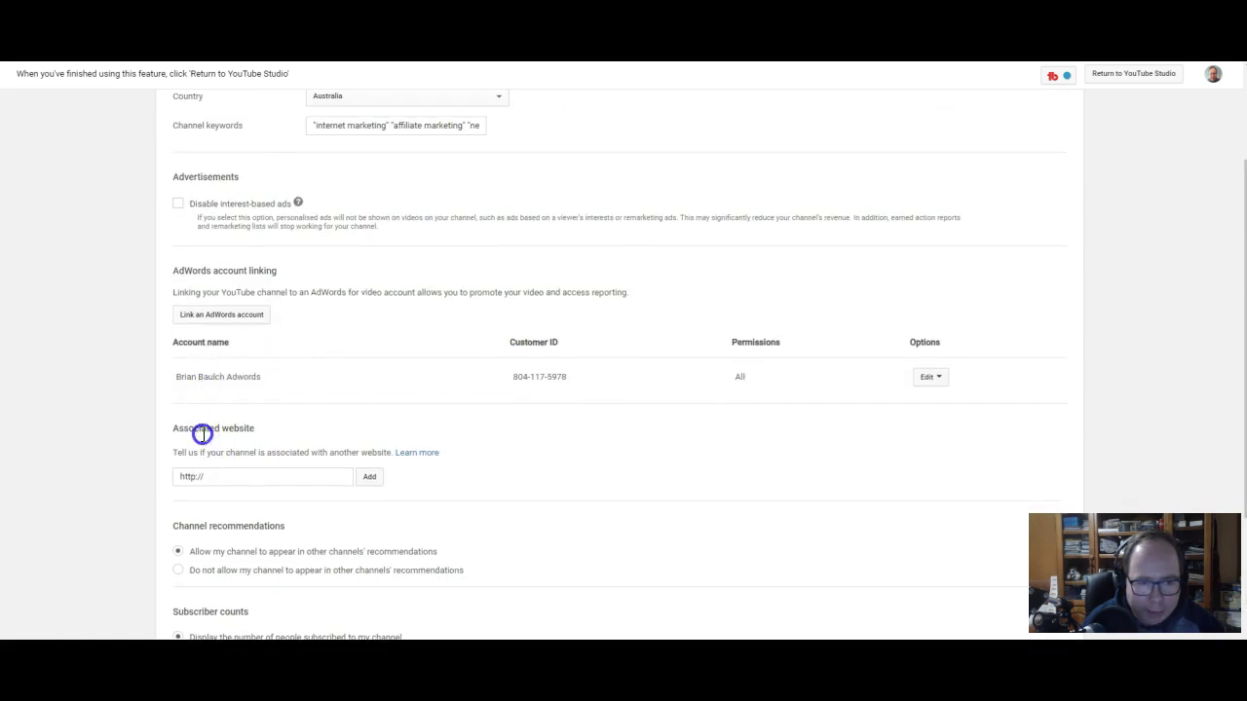
left_click(237, 471)
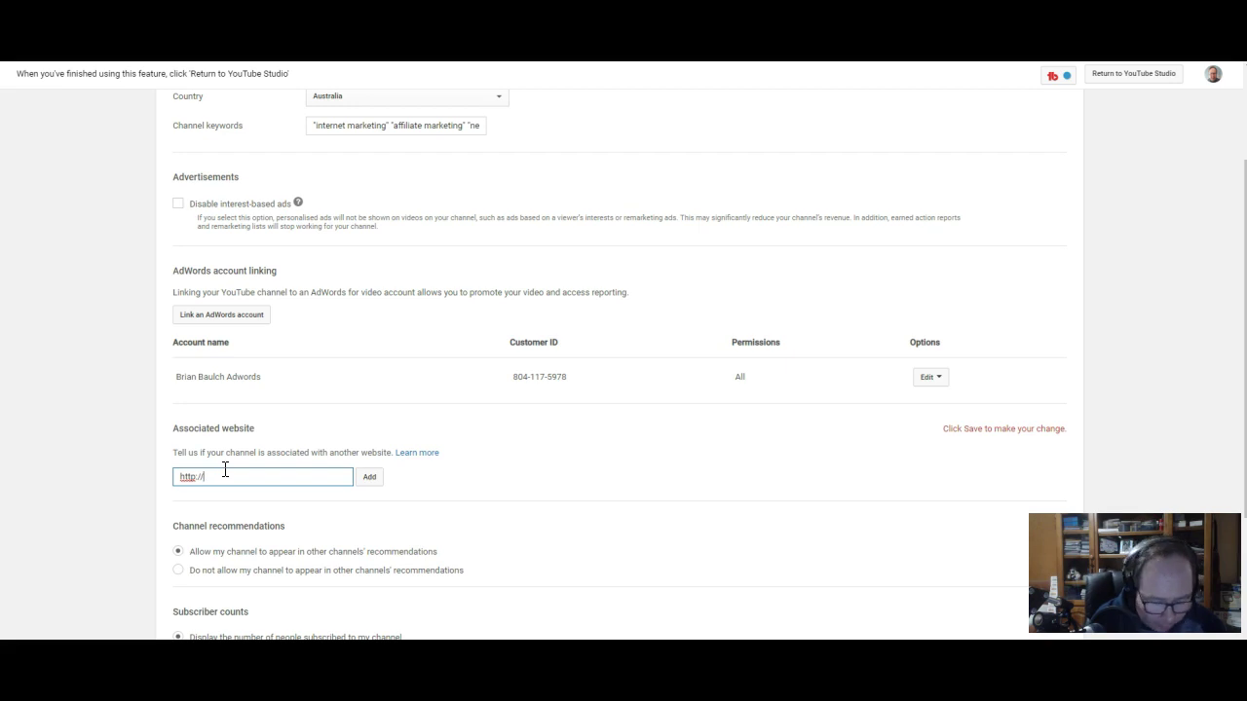
type("ww")
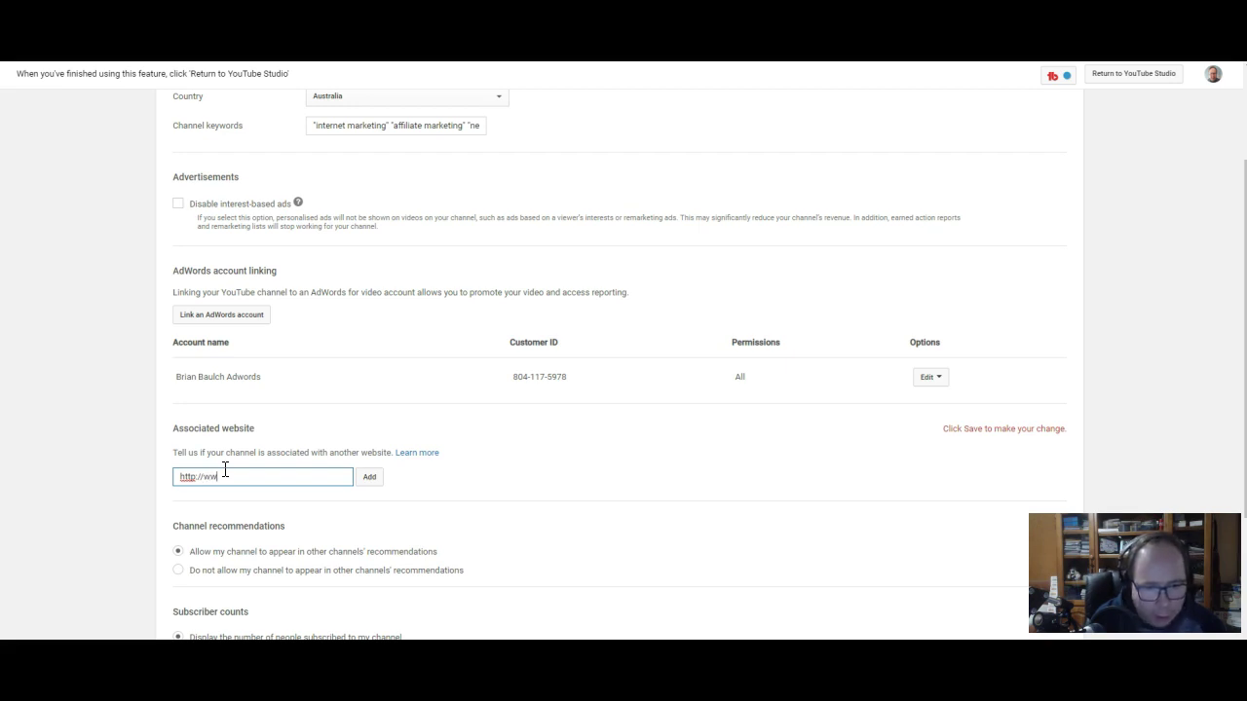
type("w.")
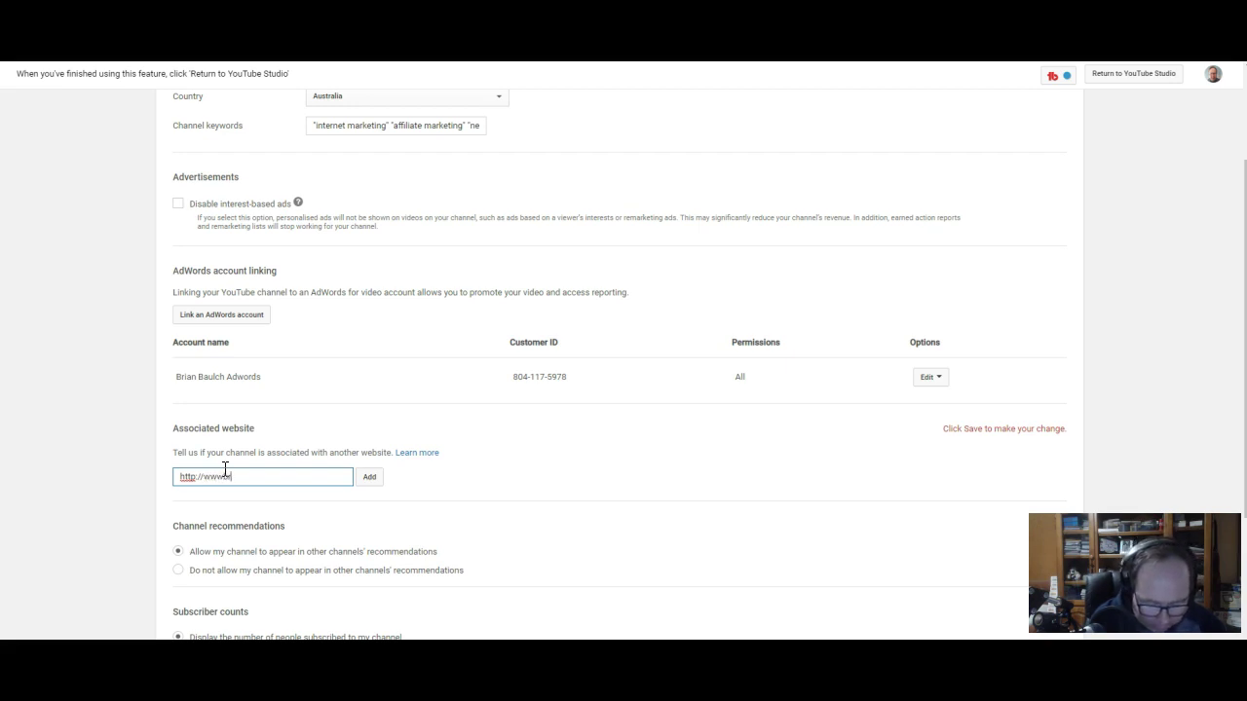
type("r")
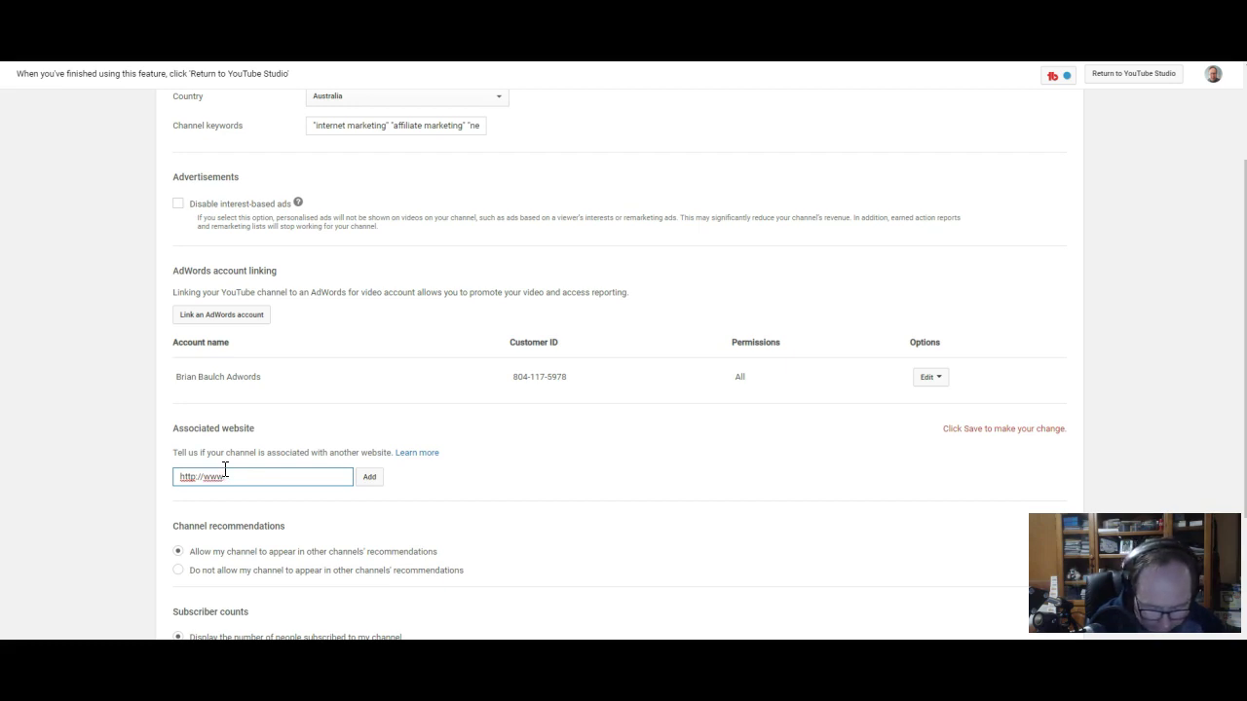
type("brianba")
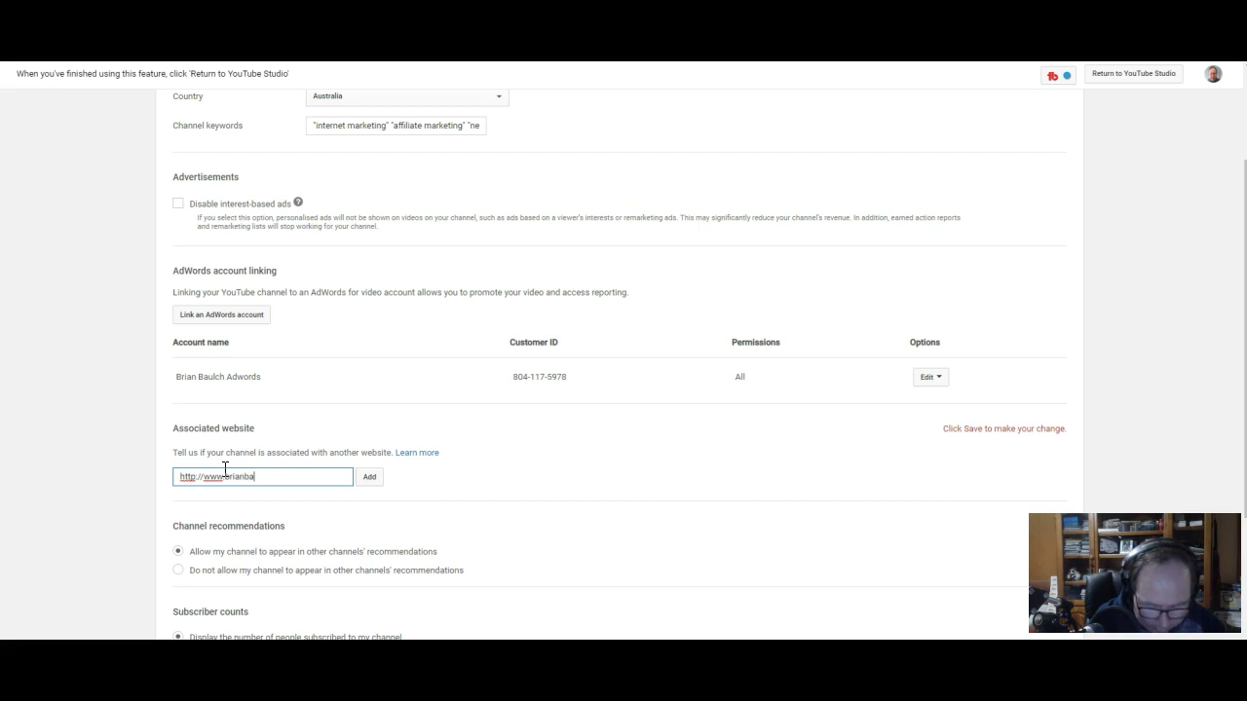
type("ulch")
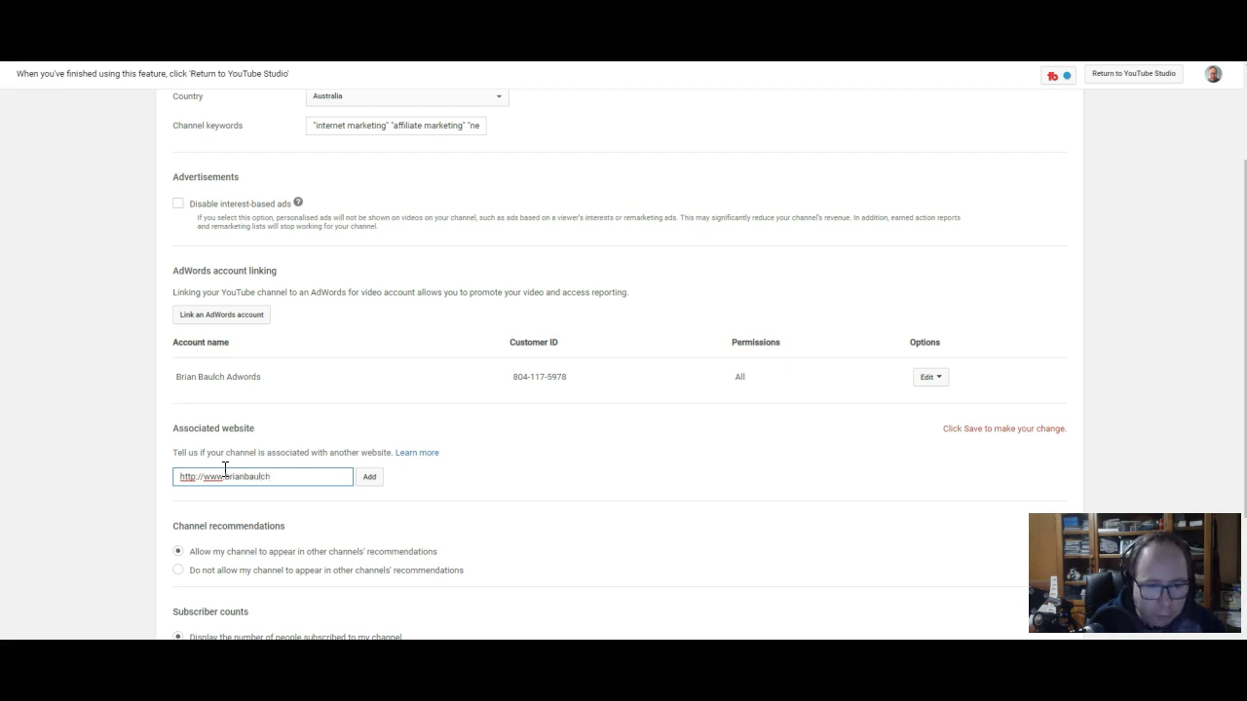
type(".com")
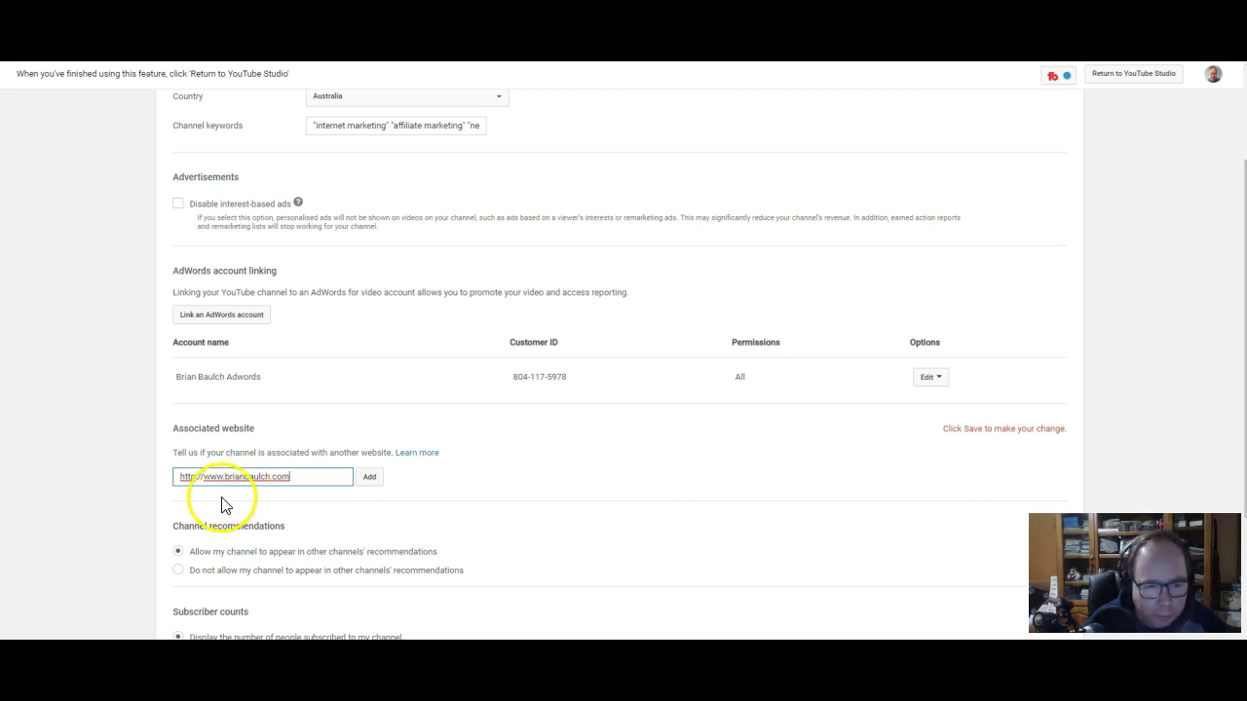
left_click(212, 492)
left_click(195, 478)
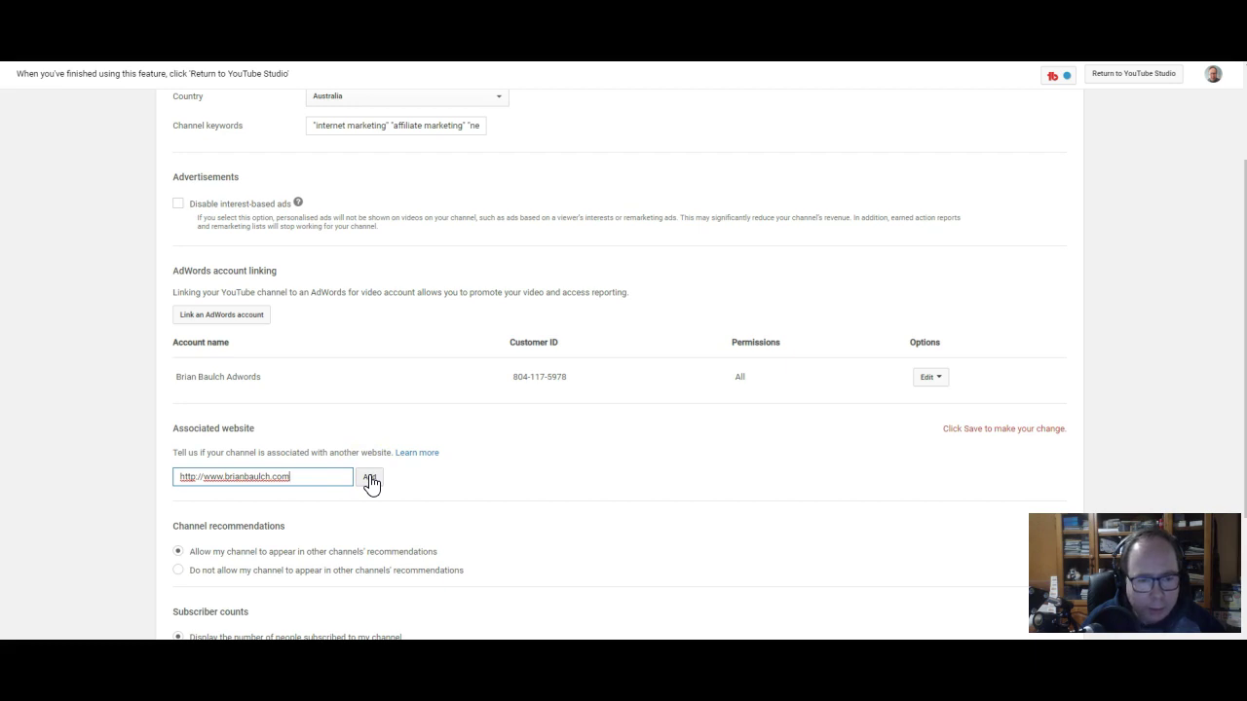
left_click(370, 478)
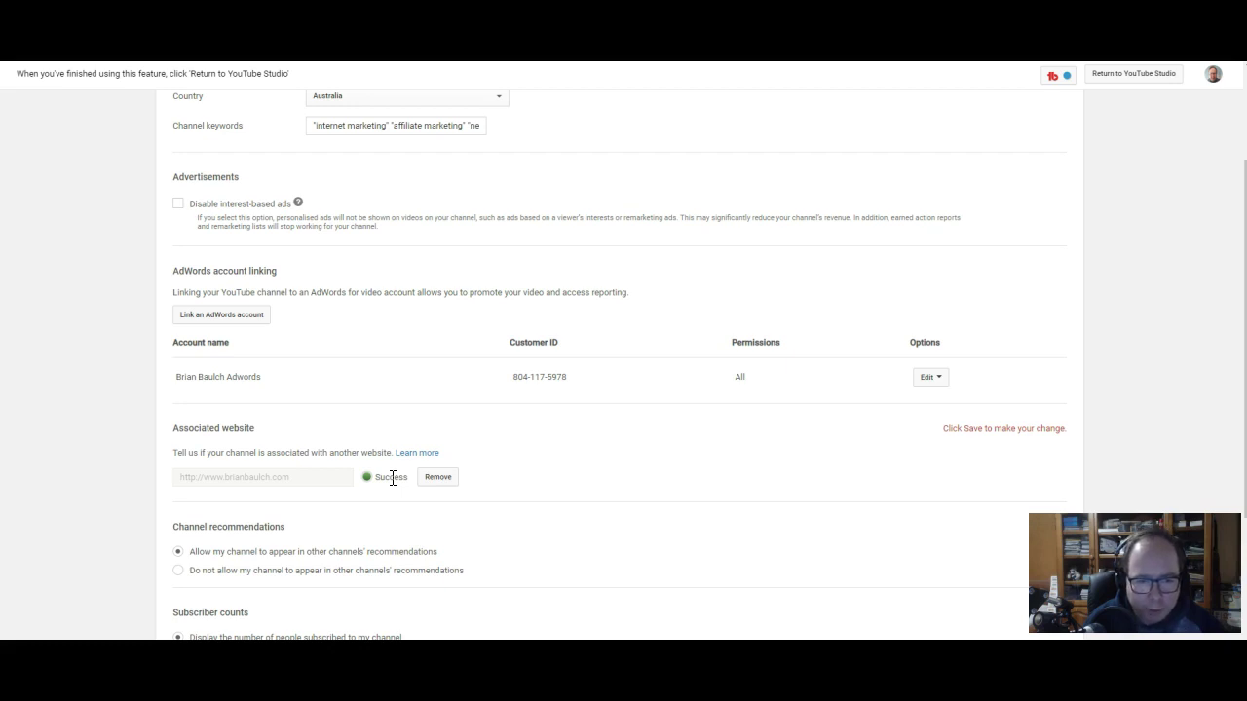
Scroll to the bottom of the advanced channel settings and save them.
scroll(393, 478, "down", 2)
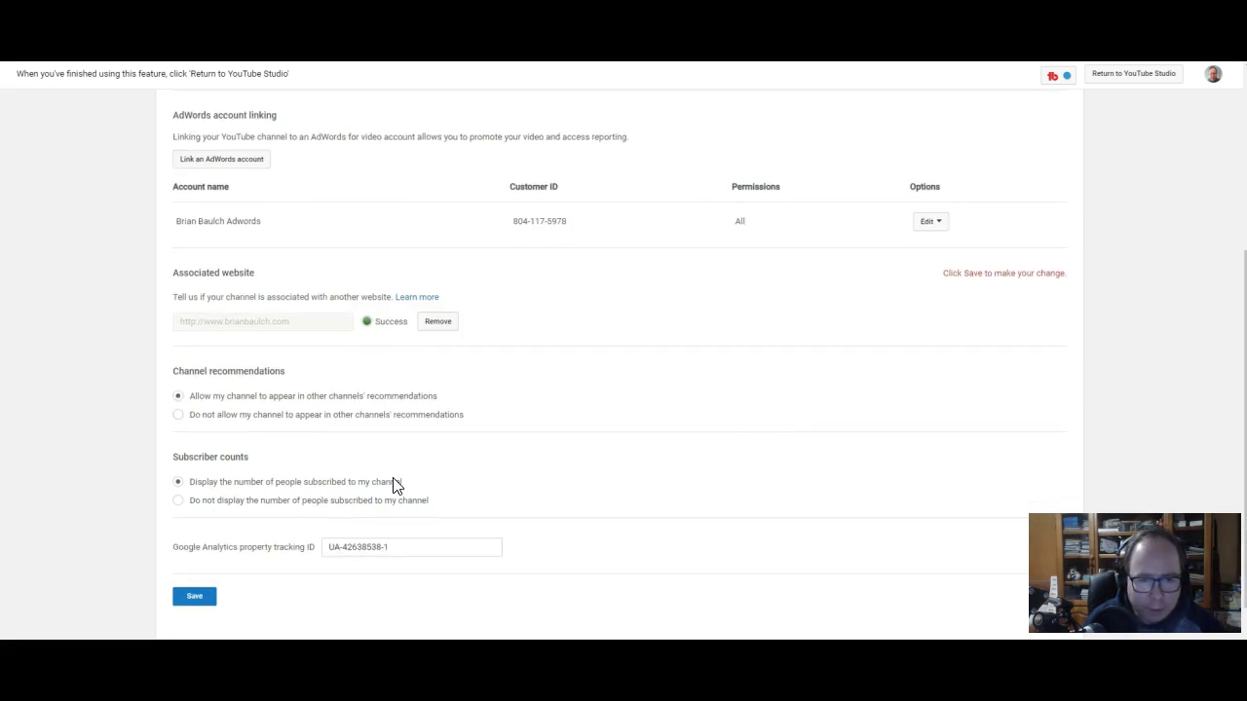
left_click(194, 604)
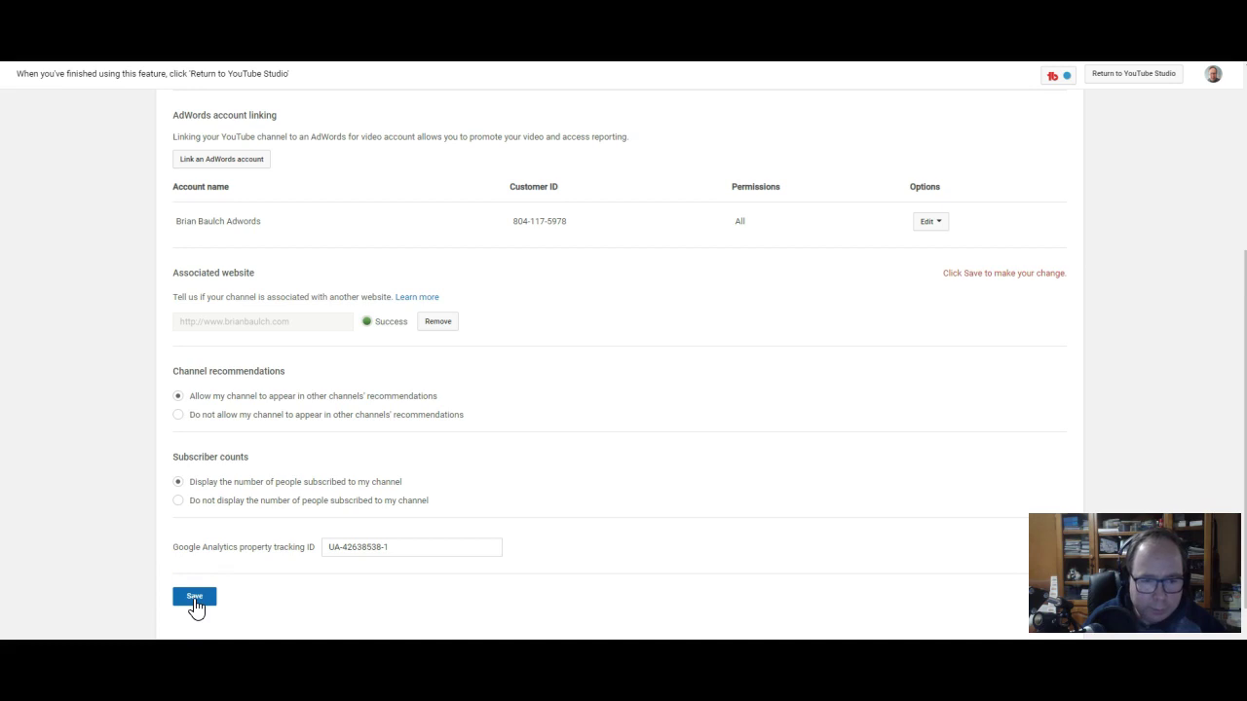
left_click(195, 604)
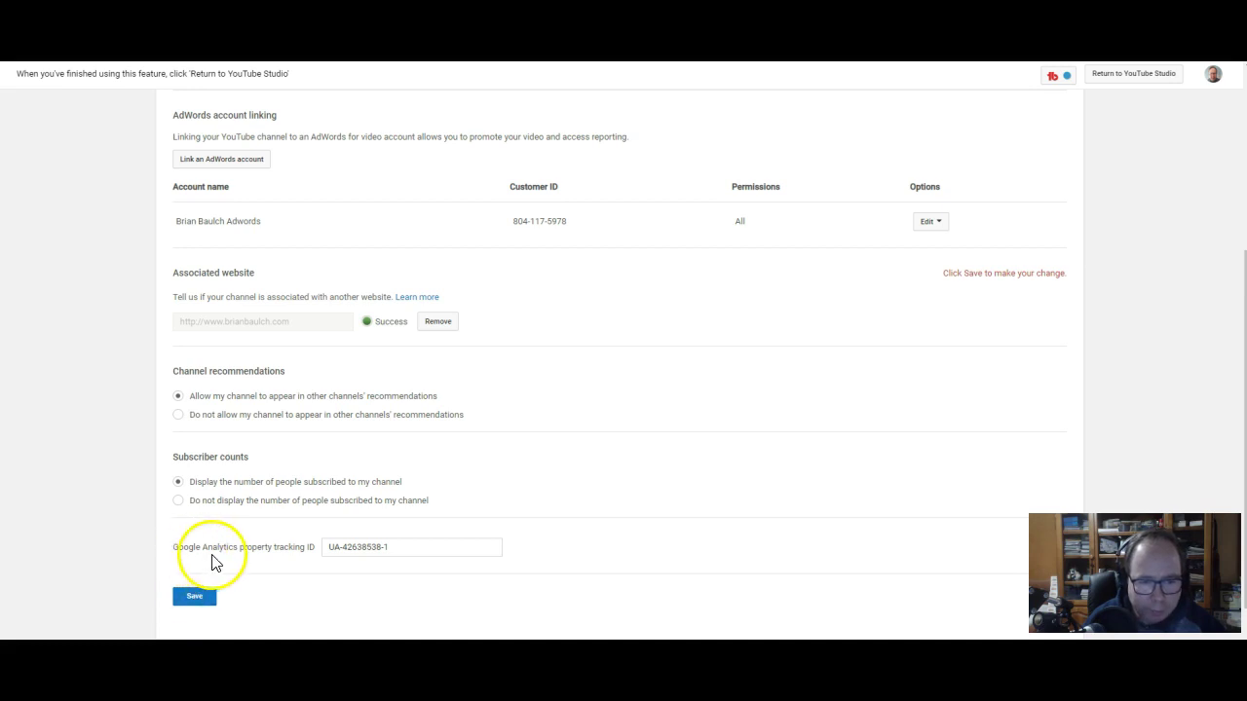